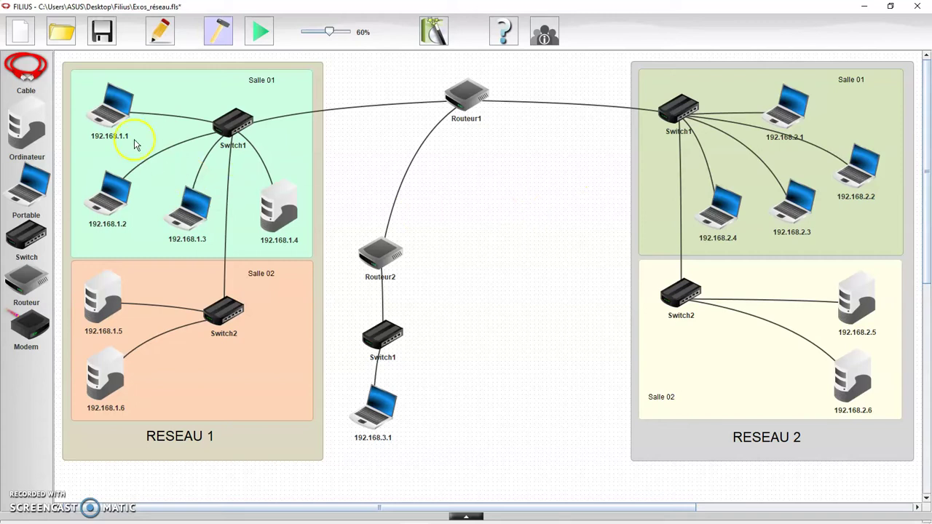
Step: Start the simulation and run help in a freshly opened command line on computer 192.168.1.1
{"action": "left_click", "coordinate": [257, 40]}
{"action": "left_click", "coordinate": [58, 107]}
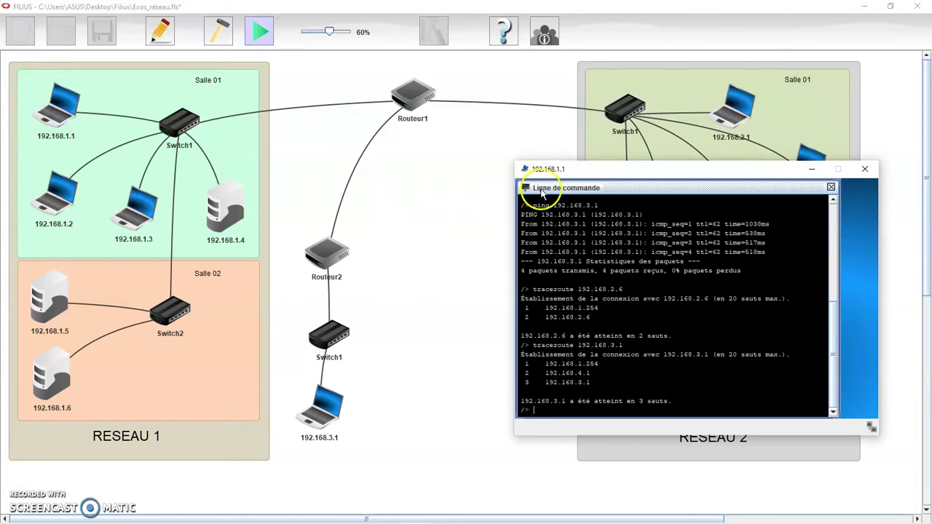
{"action": "left_click", "coordinate": [831, 188]}
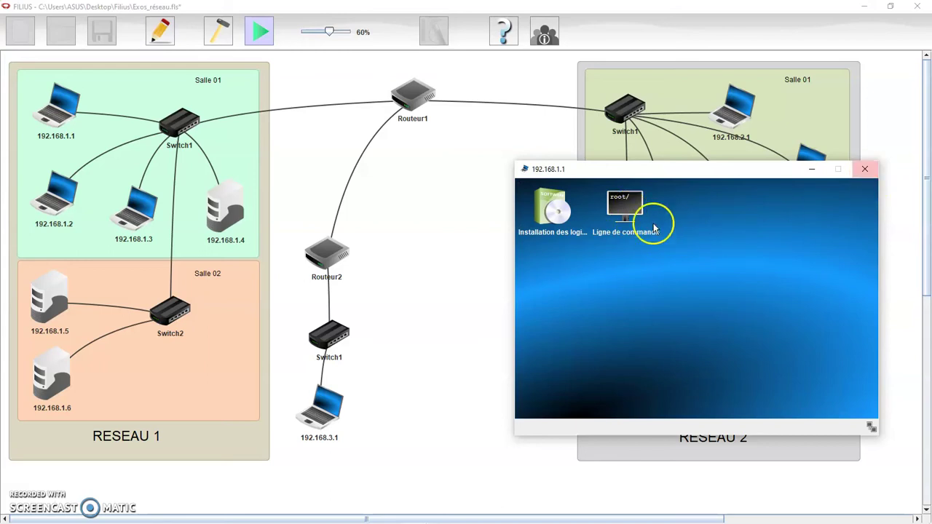
{"action": "left_click", "coordinate": [630, 216]}
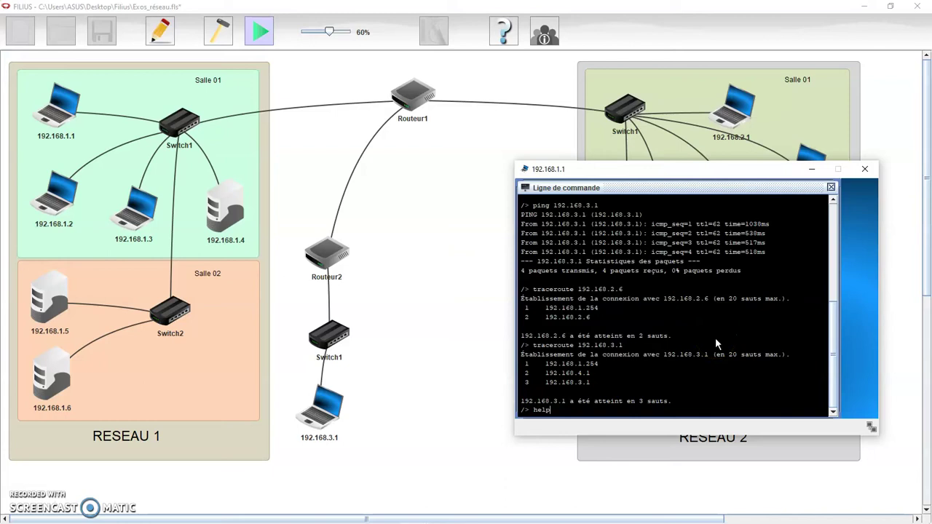
{"action": "key", "text": "Return"}
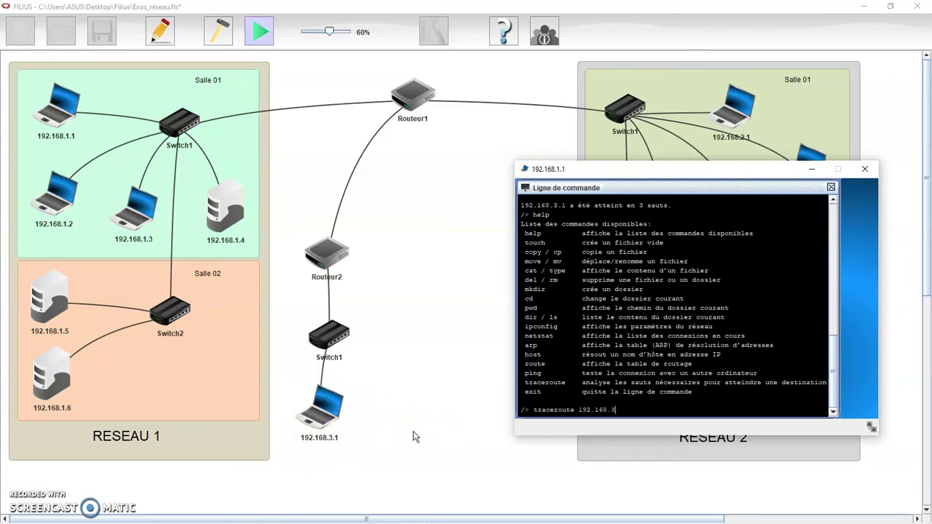
Step: Run traceroute 192.168.3.1 from computer 192.168.1.1 and close that computer's window
{"action": "key", "text": "Return"}
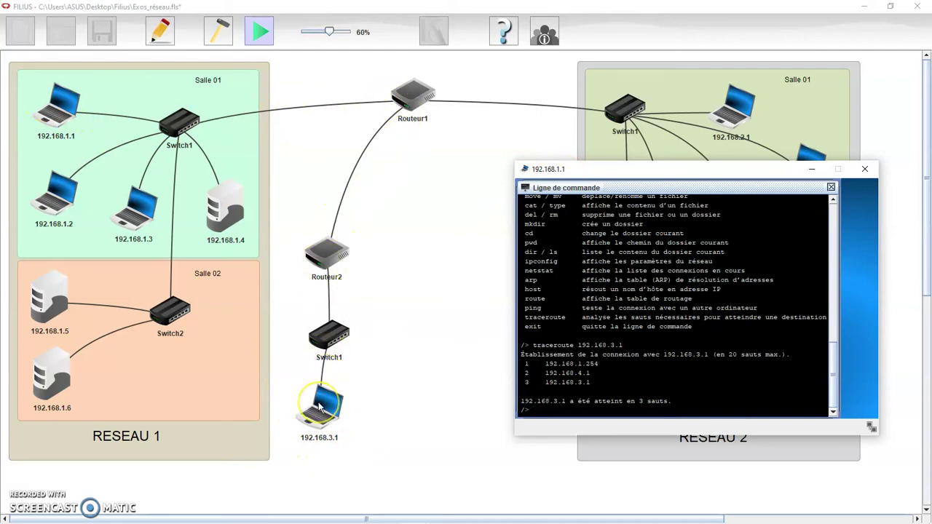
{"action": "left_click", "coordinate": [865, 169]}
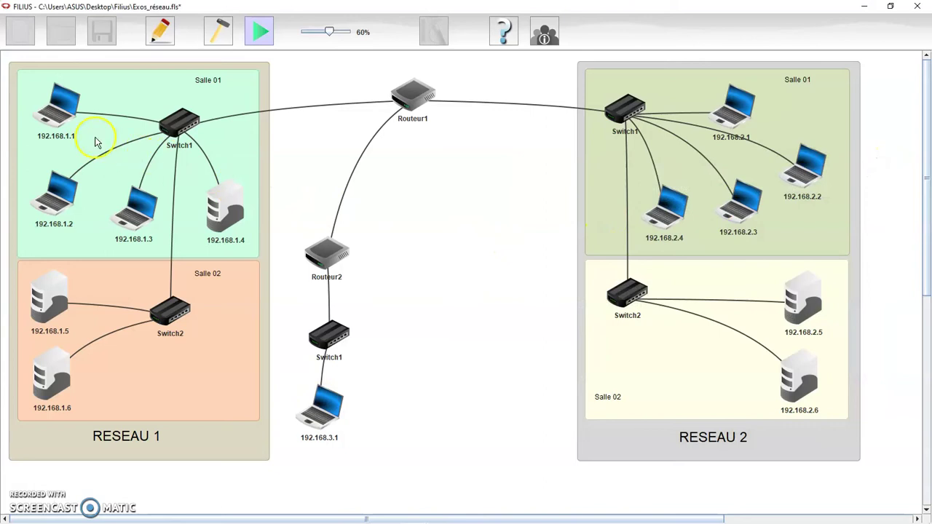
Step: Check Routeur1's addresses in the simulation, then inspect its interface connected to Switch1 in design mode
{"action": "mouse_move", "coordinate": [57, 120]}
{"action": "mouse_move", "coordinate": [411, 107]}
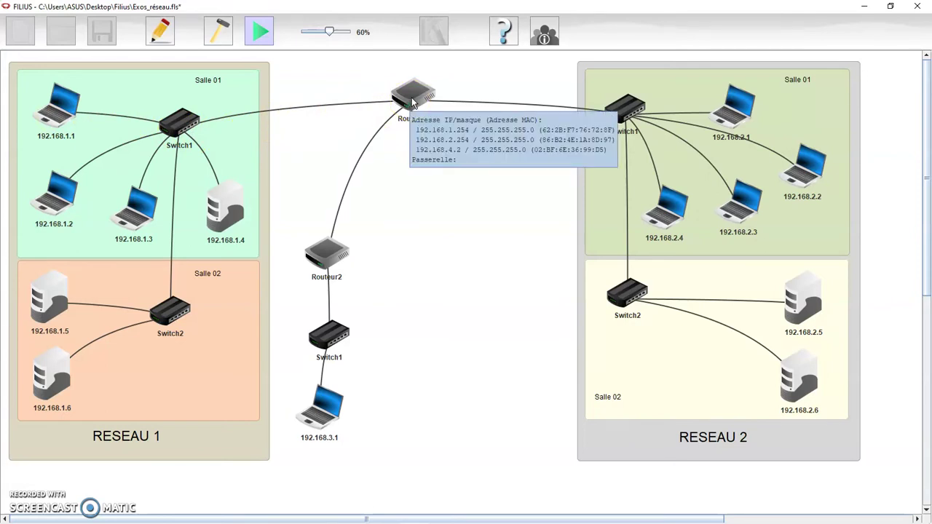
{"action": "left_click", "coordinate": [219, 32]}
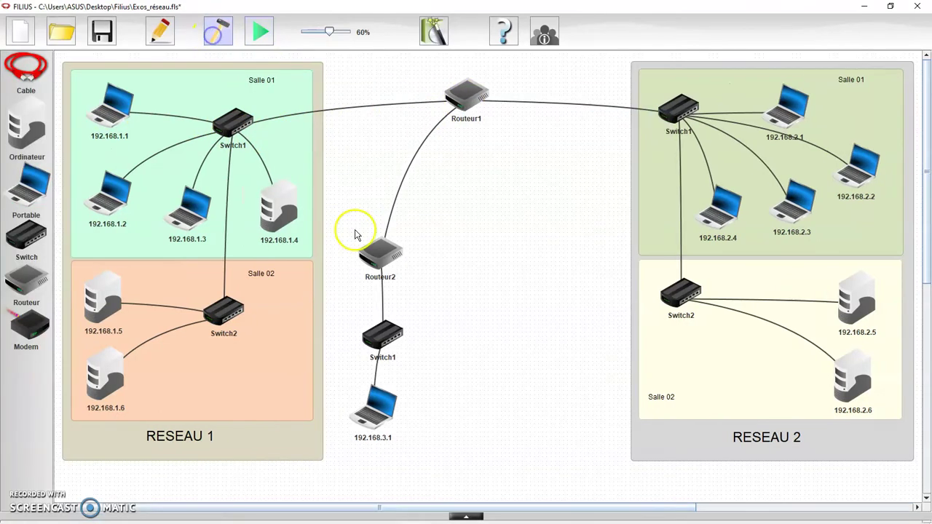
{"action": "left_click", "coordinate": [457, 102]}
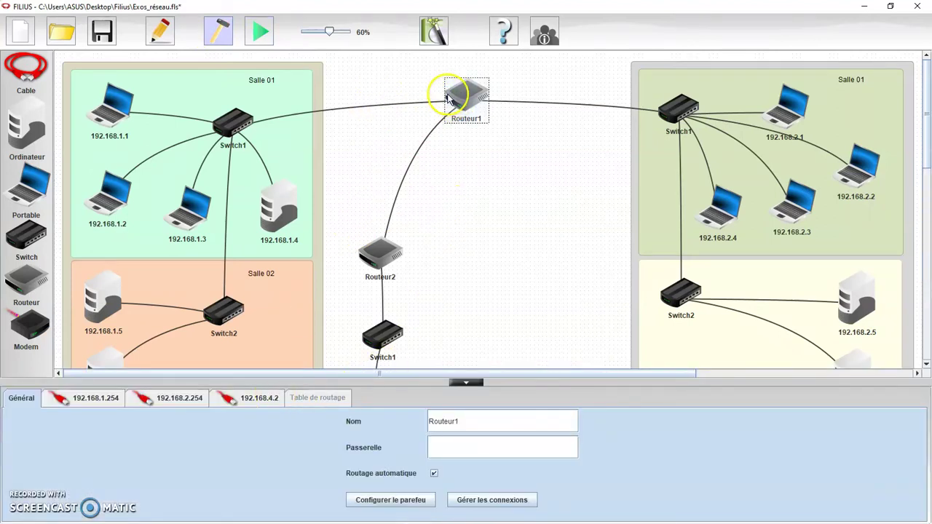
{"action": "left_click", "coordinate": [106, 398]}
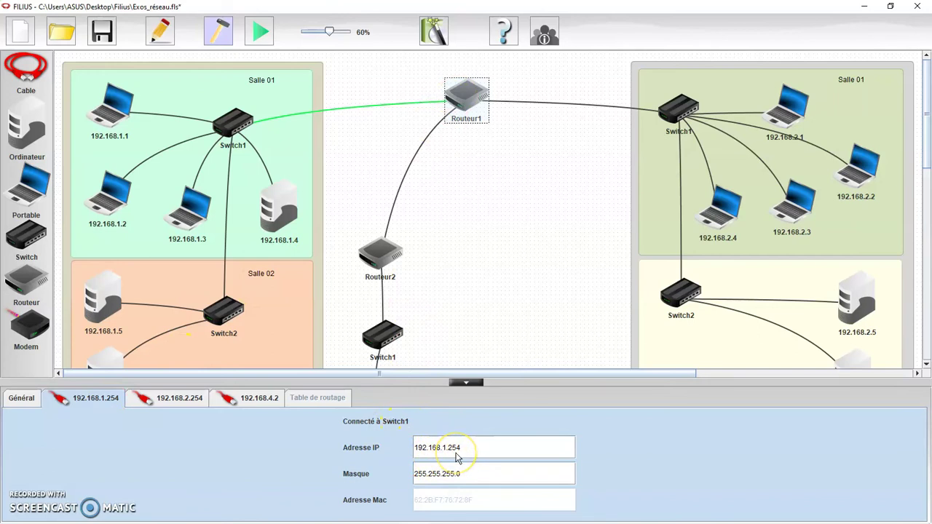
{"action": "left_click", "coordinate": [476, 246]}
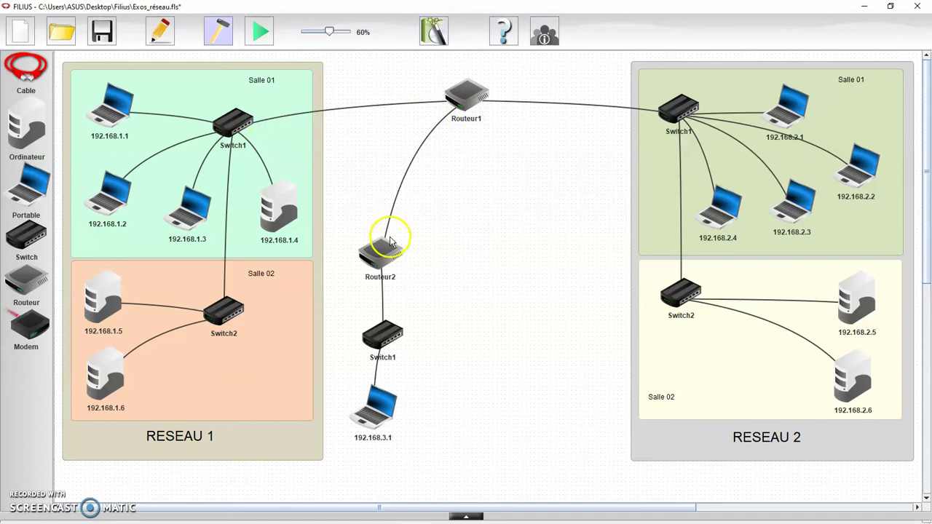
Step: Inspect the IP settings of Routeur2's interface connected to Routeur1, then dismiss its configuration
{"action": "double_click", "coordinate": [374, 251]}
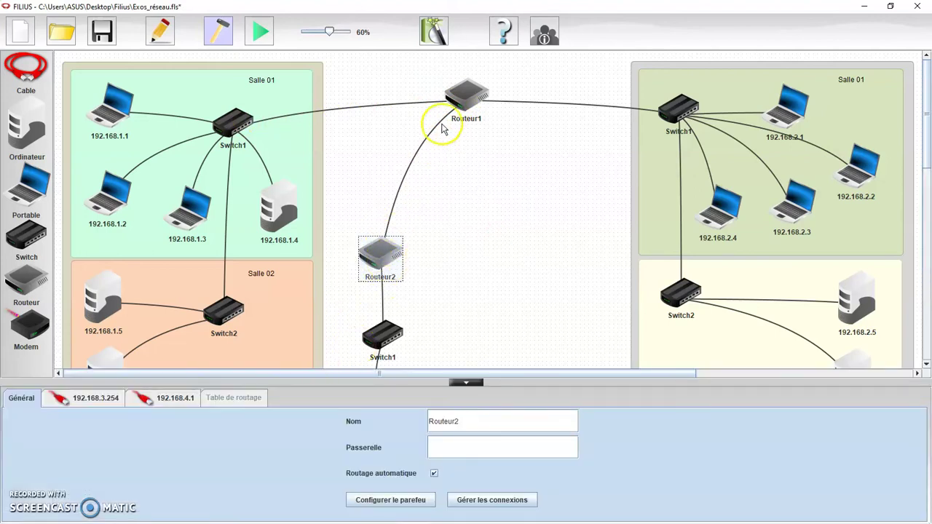
{"action": "left_click", "coordinate": [164, 403]}
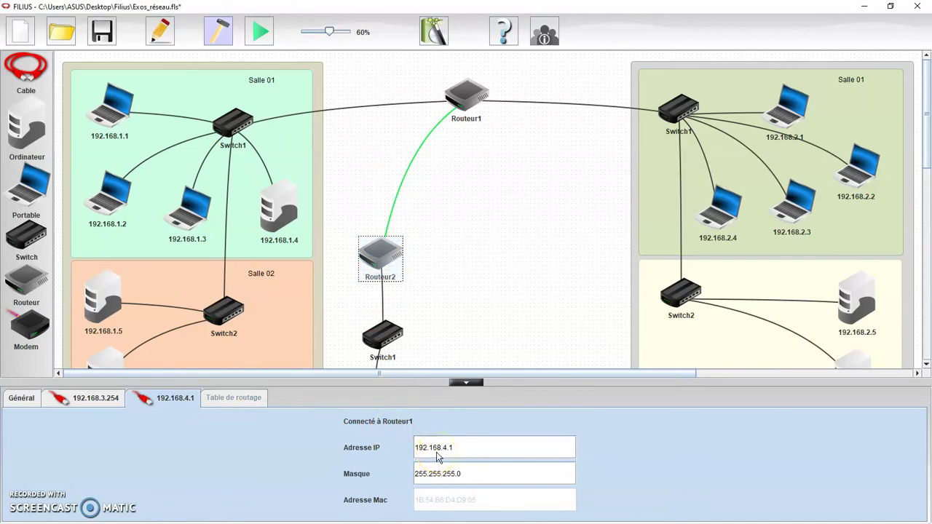
{"action": "left_click", "coordinate": [474, 285]}
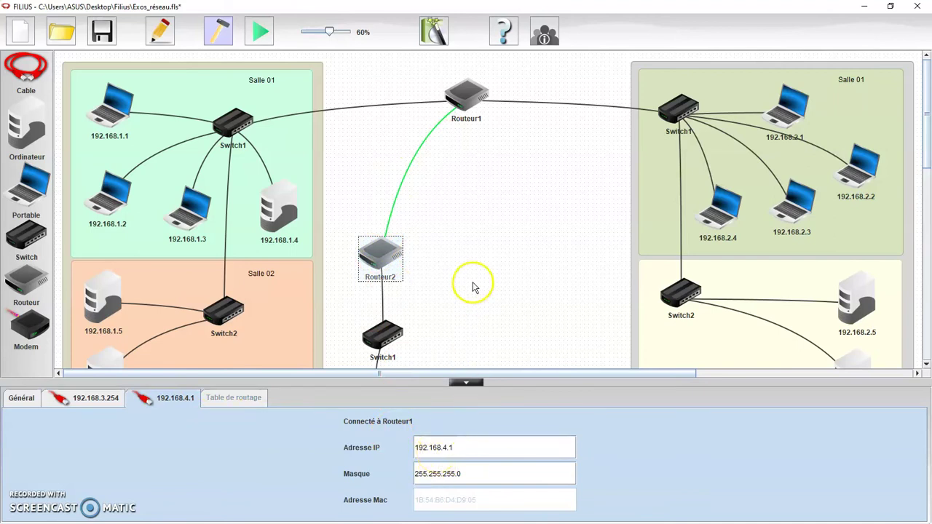
{"action": "scroll", "coordinate": [475, 286], "scroll_direction": "down", "scroll_amount": 2}
{"action": "scroll", "coordinate": [475, 287], "scroll_direction": "up", "scroll_amount": 1}
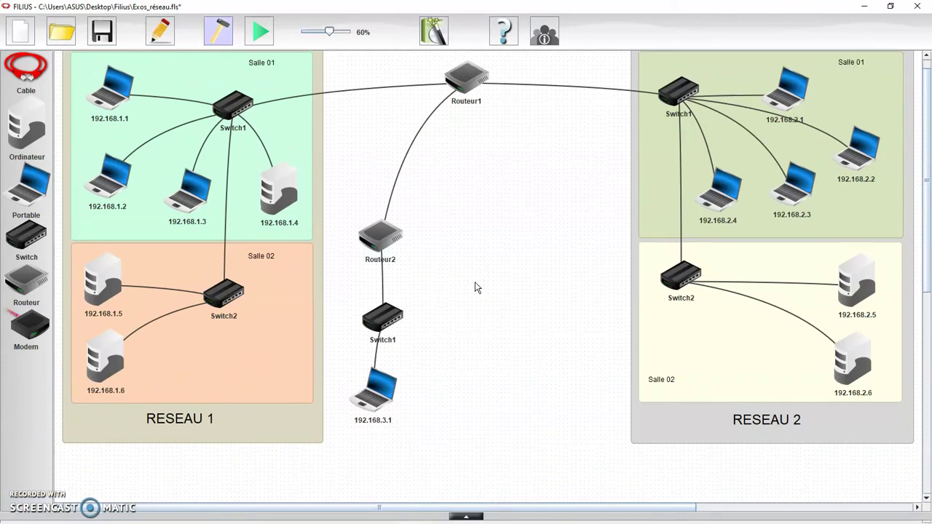
{"action": "left_click", "coordinate": [373, 420]}
{"action": "scroll", "coordinate": [528, 329], "scroll_direction": "up", "scroll_amount": 1}
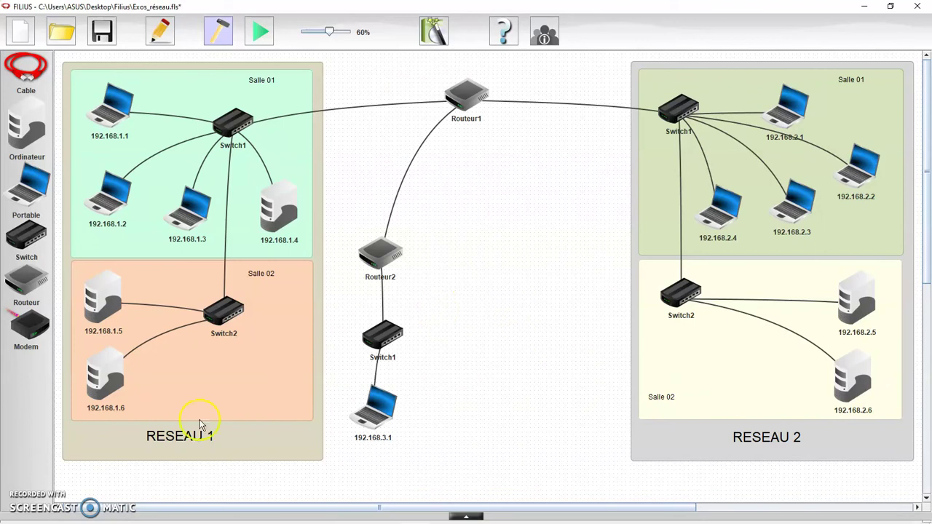
Step: Find cmd through the Windows search and open the Windows Command Prompt
{"action": "left_click", "coordinate": [71, 513]}
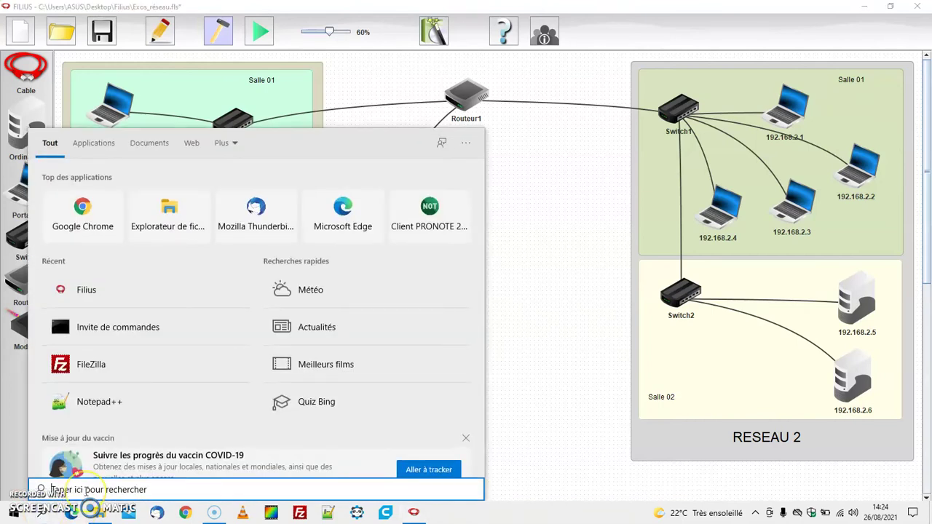
{"action": "type", "text": "cmd"}
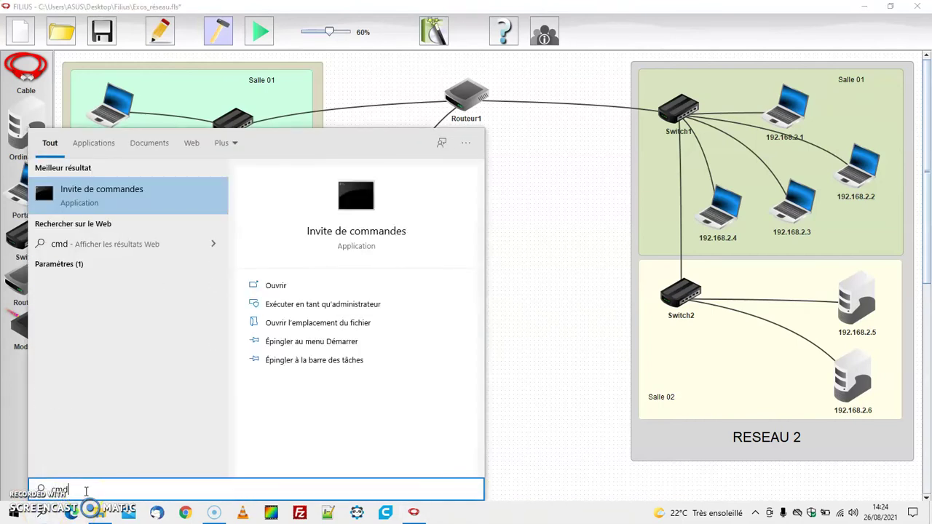
{"action": "key", "text": "Return"}
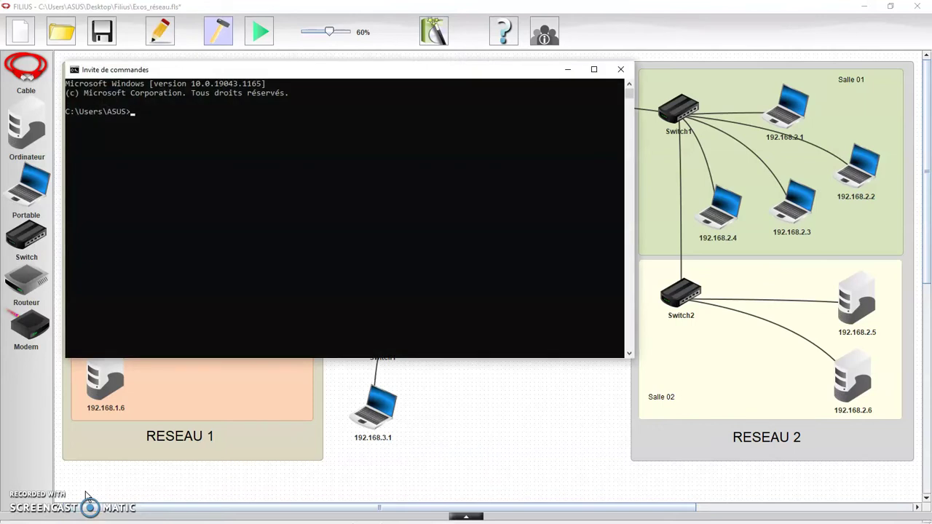
Step: Try to run traceroute wikipedia.fr, then list the Windows commands with help and look through them
{"action": "type", "text": "traceroute wikipedia.fr"}
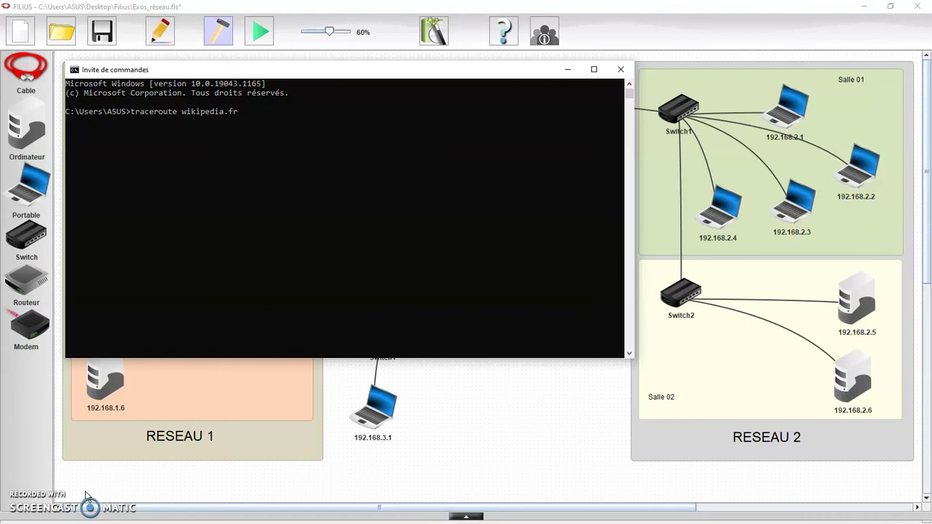
{"action": "key", "text": "Return"}
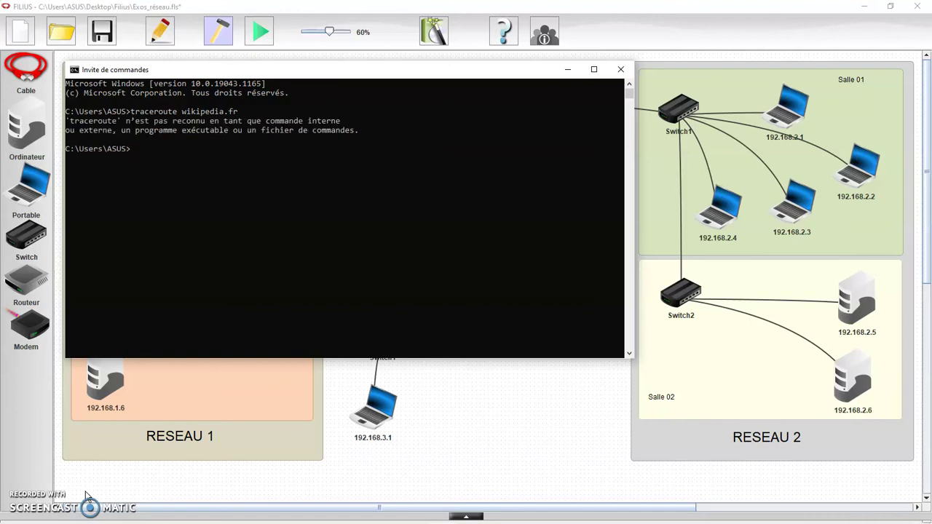
{"action": "type", "text": "help"}
{"action": "key", "text": "Return"}
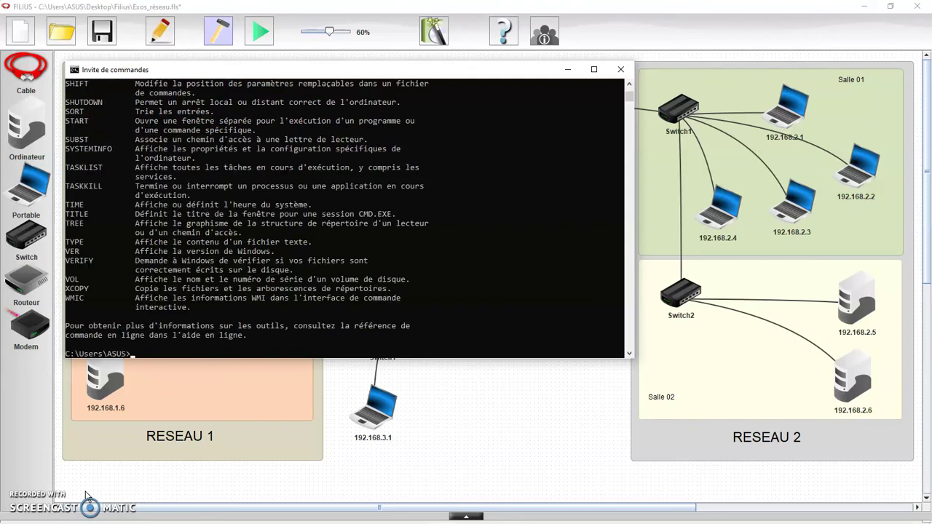
{"action": "scroll", "coordinate": [95, 215], "scroll_direction": "up", "scroll_amount": 6}
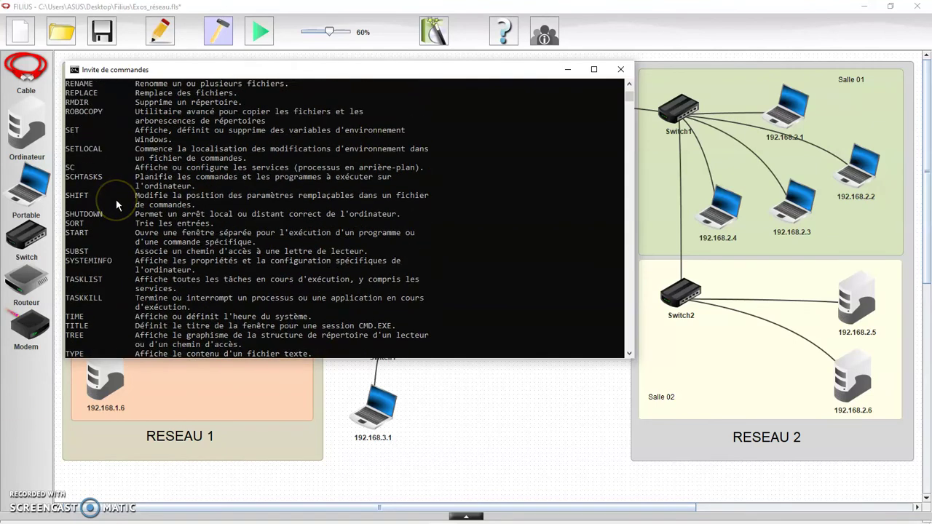
{"action": "scroll", "coordinate": [116, 200], "scroll_direction": "up", "scroll_amount": 8}
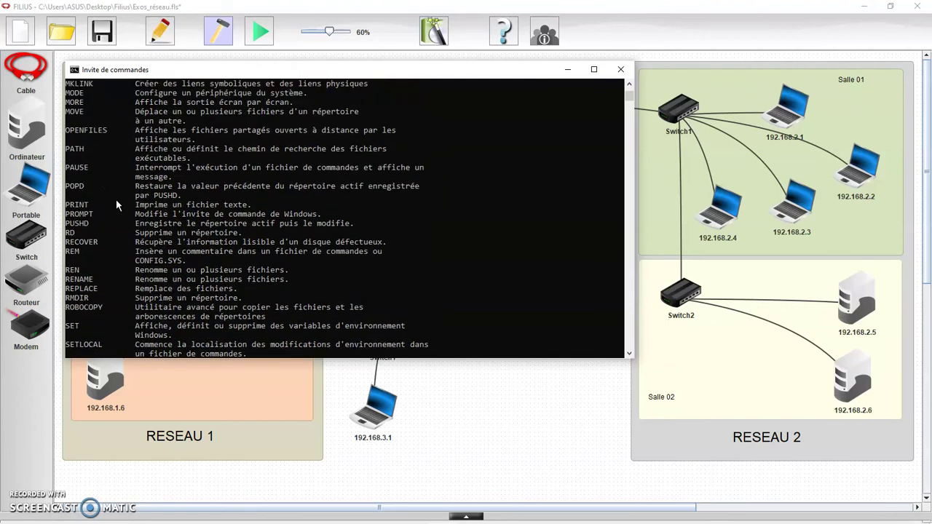
{"action": "scroll", "coordinate": [116, 200], "scroll_direction": "down", "scroll_amount": 14}
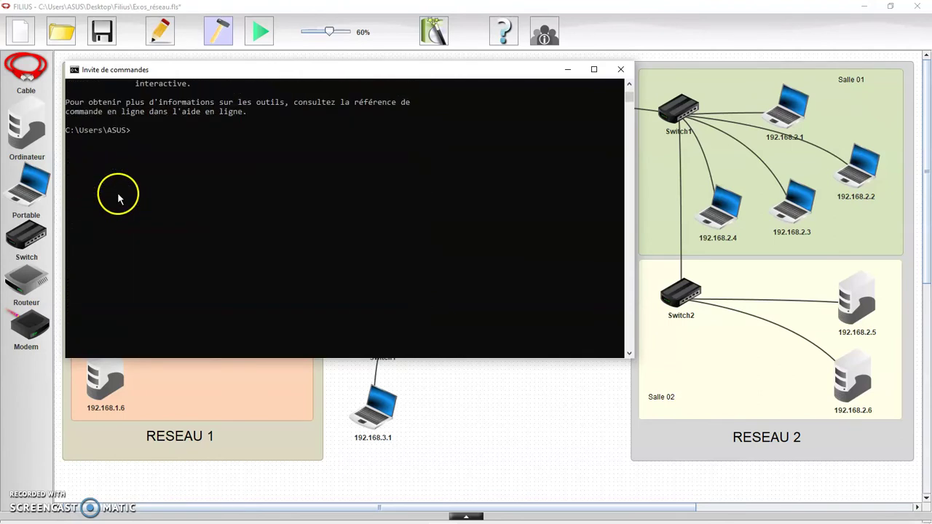
Step: Trace the route to Wikipedia's site by running tracert wikipedia.fr
{"action": "type", "text": "tr"}
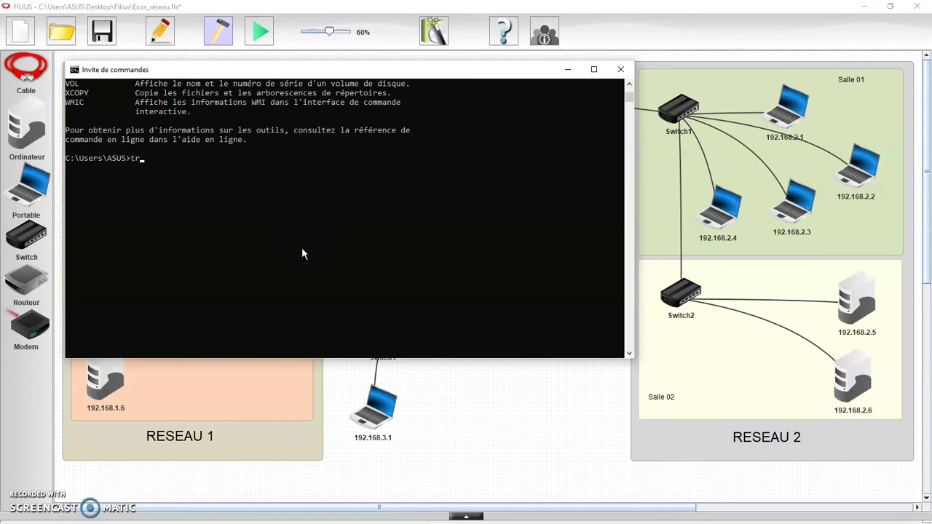
{"action": "type", "text": "acert"}
{"action": "type", "text": "wikipedia.fr"}
{"action": "key", "text": "BackSpace"}
{"action": "type", "text": "fr"}
{"action": "key", "text": "Return"}
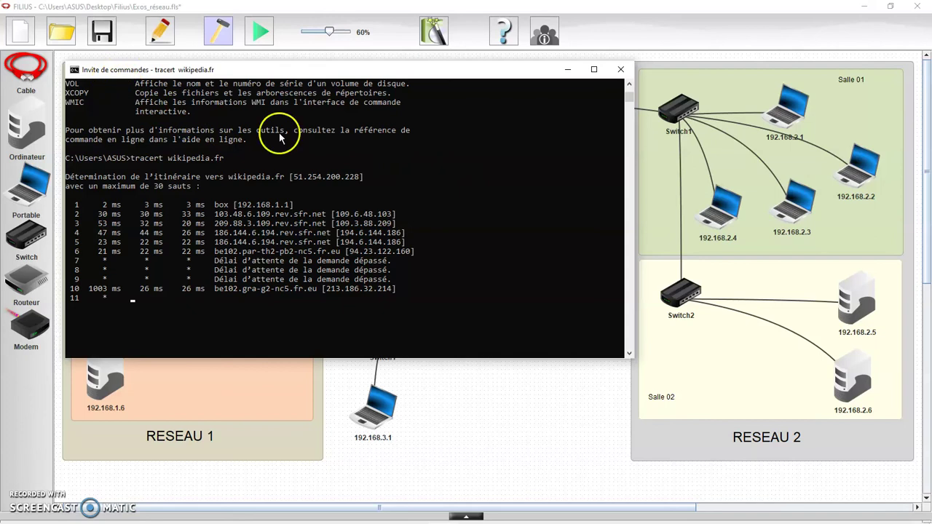
Step: Move the Command Prompt window aside, review the tracert output and close the window
{"action": "left_click_drag", "start_coordinate": [453, 73], "coordinate": [522, 99]}
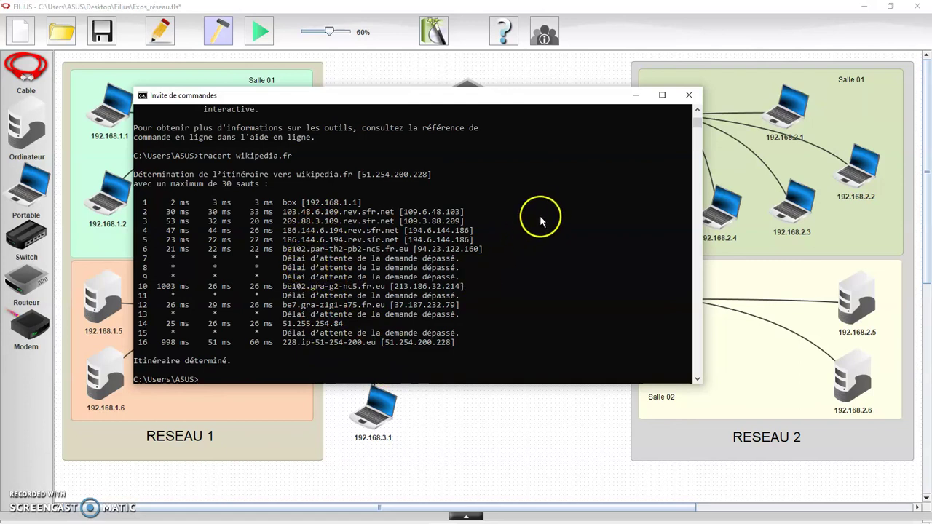
{"action": "scroll", "coordinate": [544, 209], "scroll_direction": "up", "scroll_amount": 6}
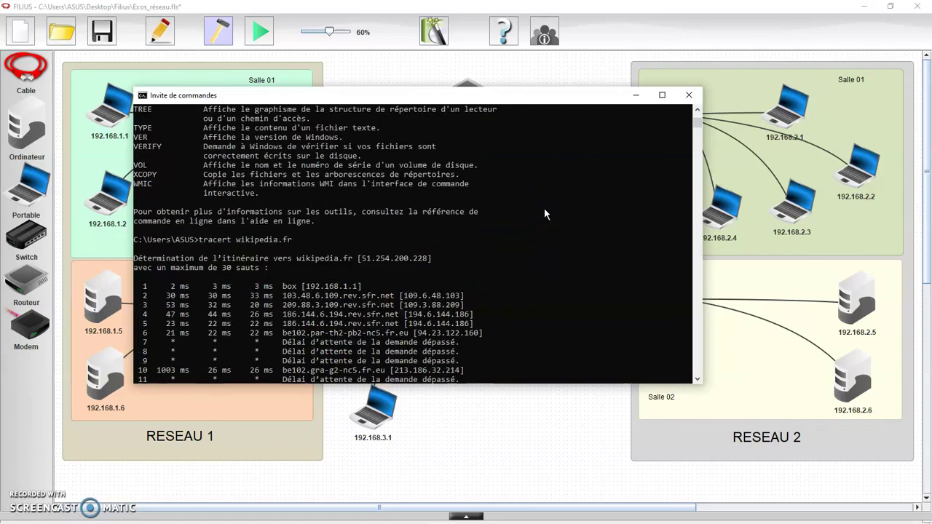
{"action": "left_click", "coordinate": [688, 96]}
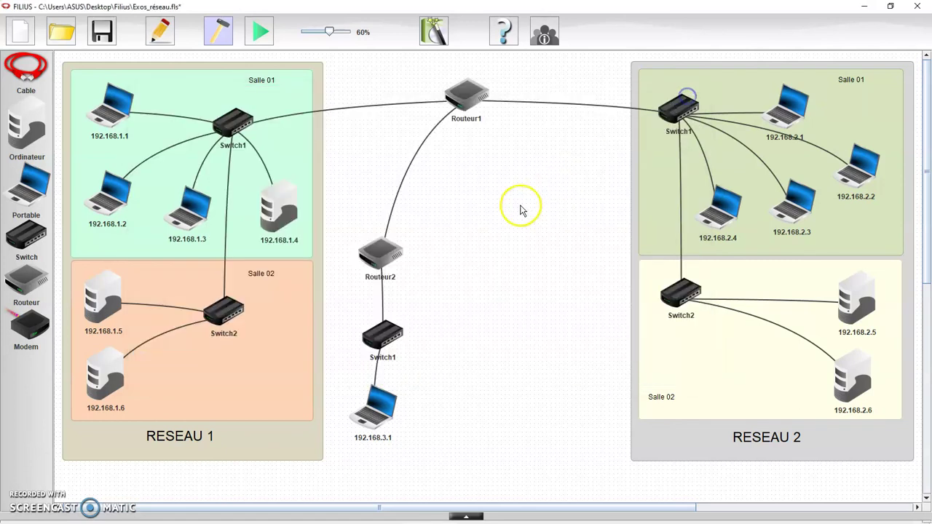